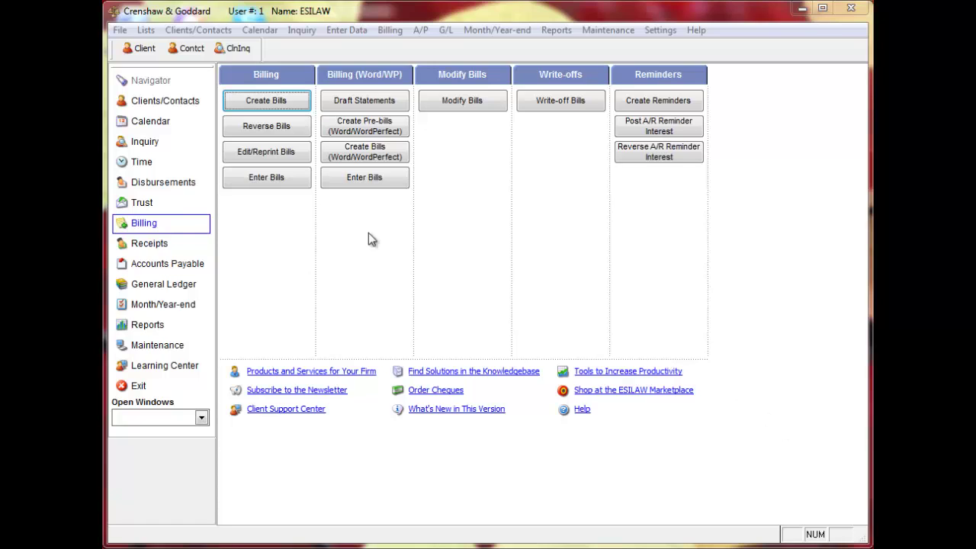
# From EasyLaw's Create Bill Template, open the WordTemplateHST sample template in Word.
pyautogui.click(367, 152)
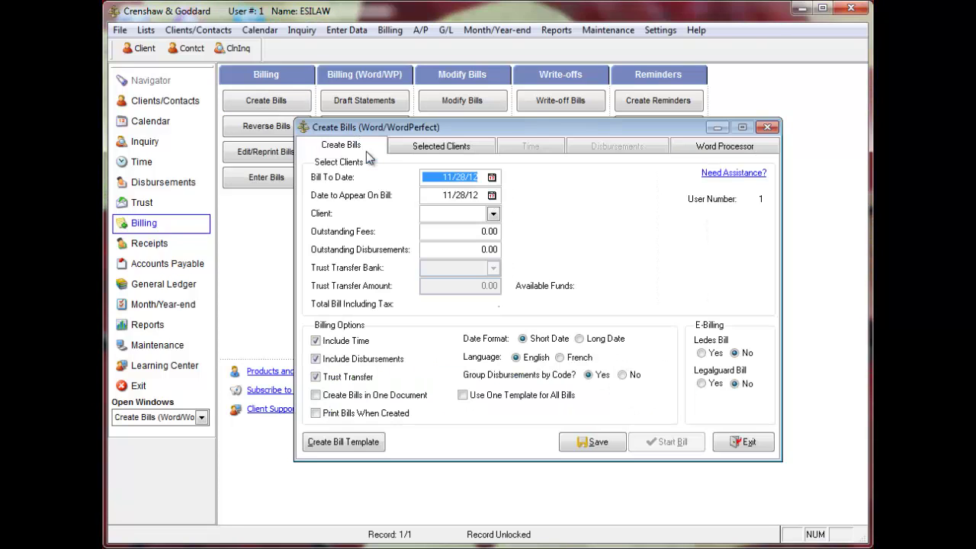
pyautogui.click(355, 441)
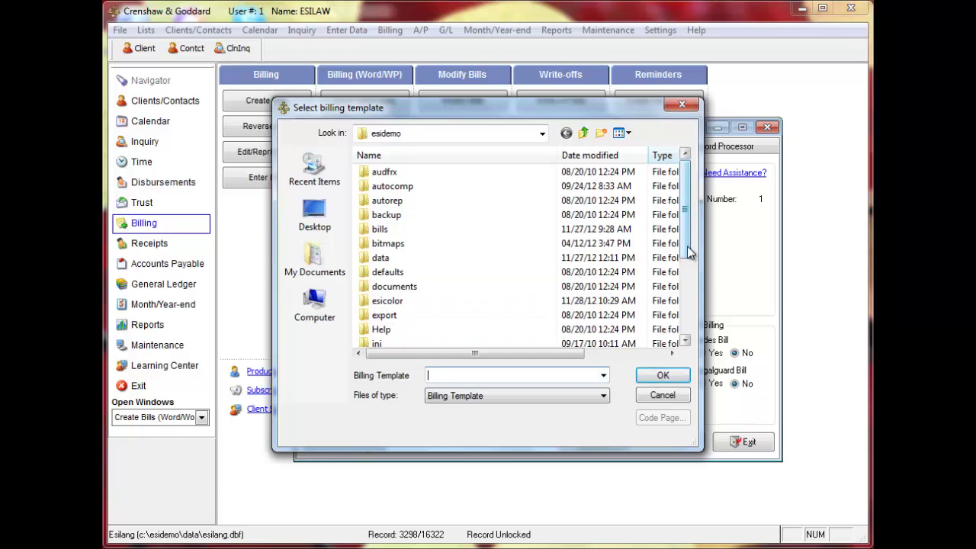
pyautogui.moveTo(690, 251); pyautogui.dragTo(686, 323)
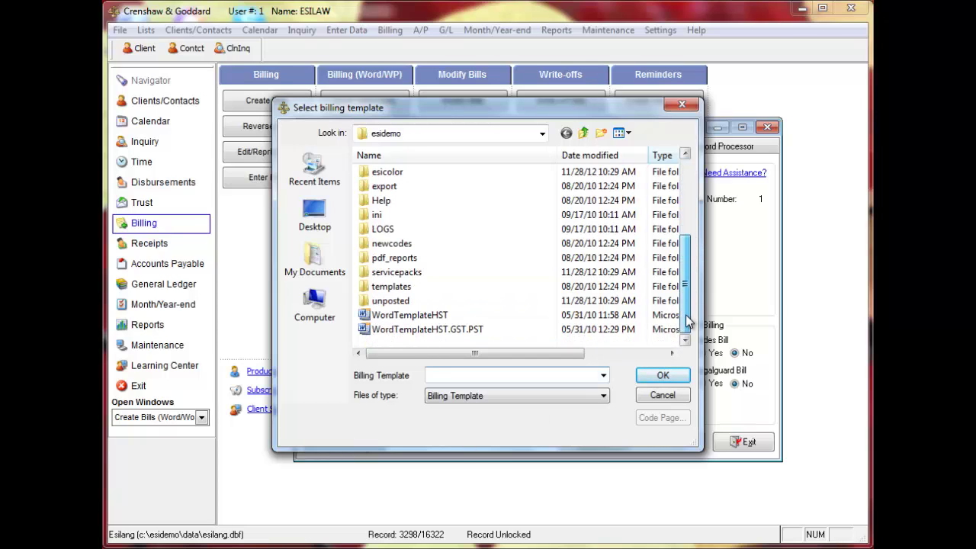
pyautogui.doubleClick(446, 317)
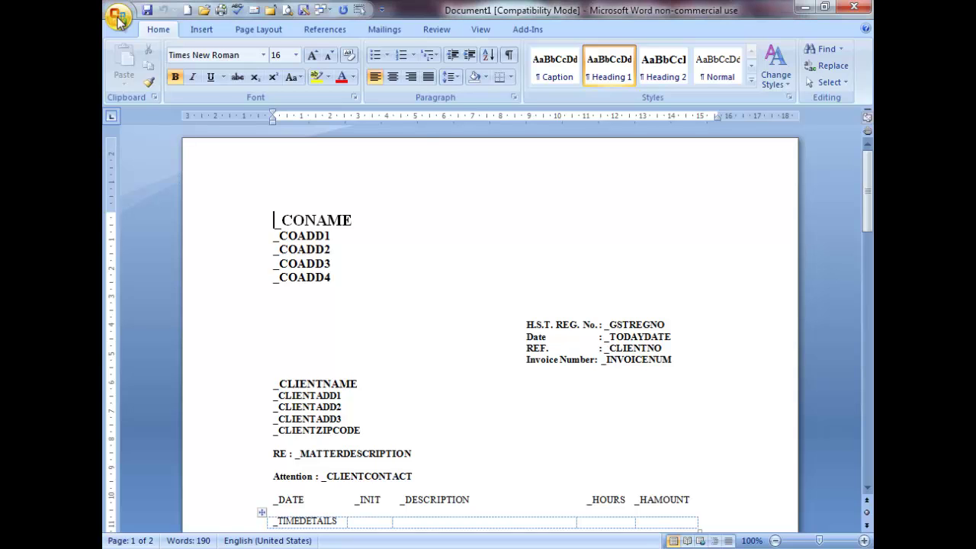
# Save the document as Word 97-2003 Template 'template sample' in C:\esidemo.
pyautogui.click(118, 19)
pyautogui.click(145, 182)
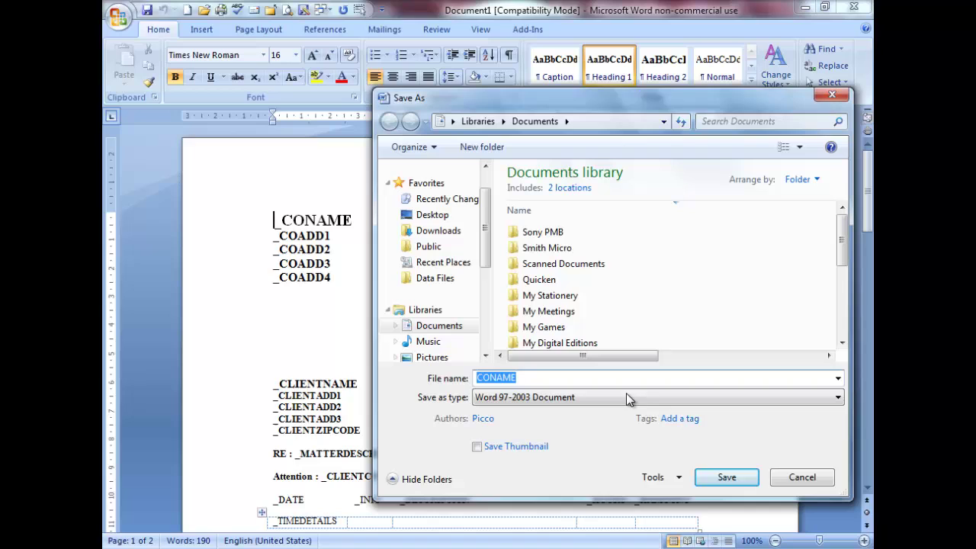
pyautogui.click(831, 402)
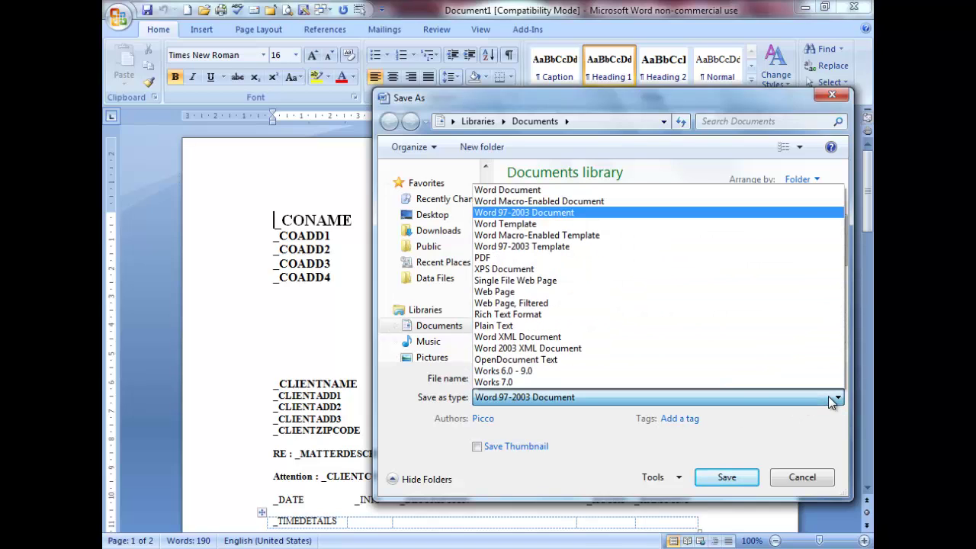
pyautogui.click(557, 248)
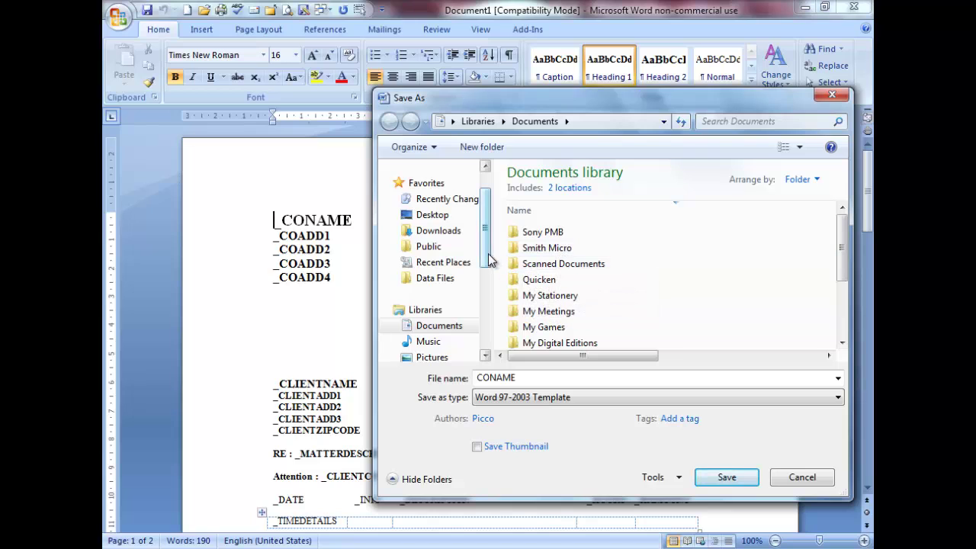
pyautogui.moveTo(489, 260); pyautogui.dragTo(485, 327)
pyautogui.click(464, 278)
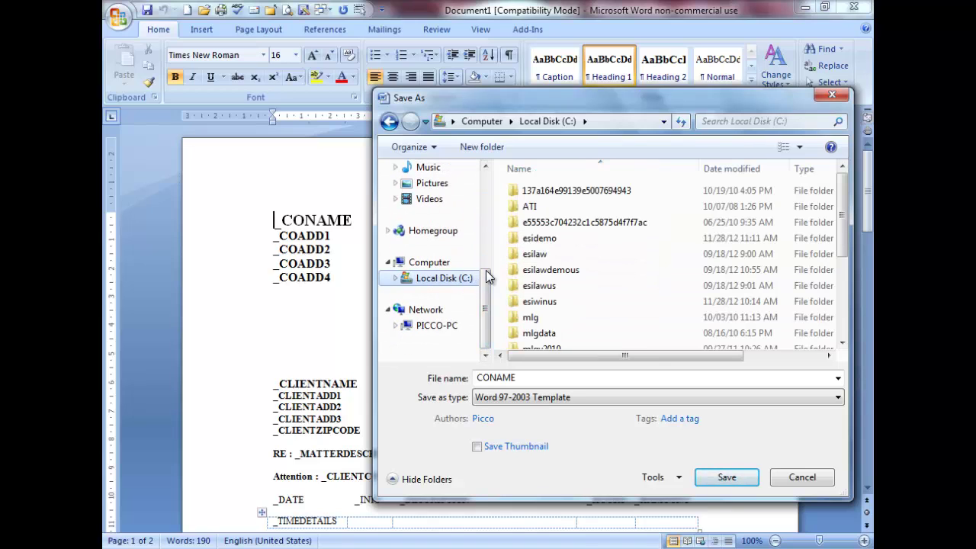
pyautogui.doubleClick(539, 240)
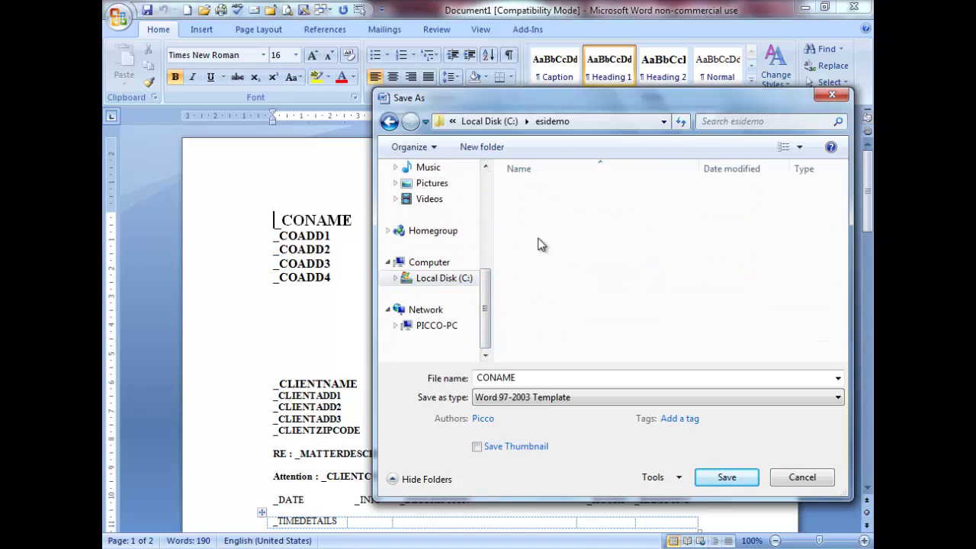
pyautogui.click(565, 379)
pyautogui.write('te')
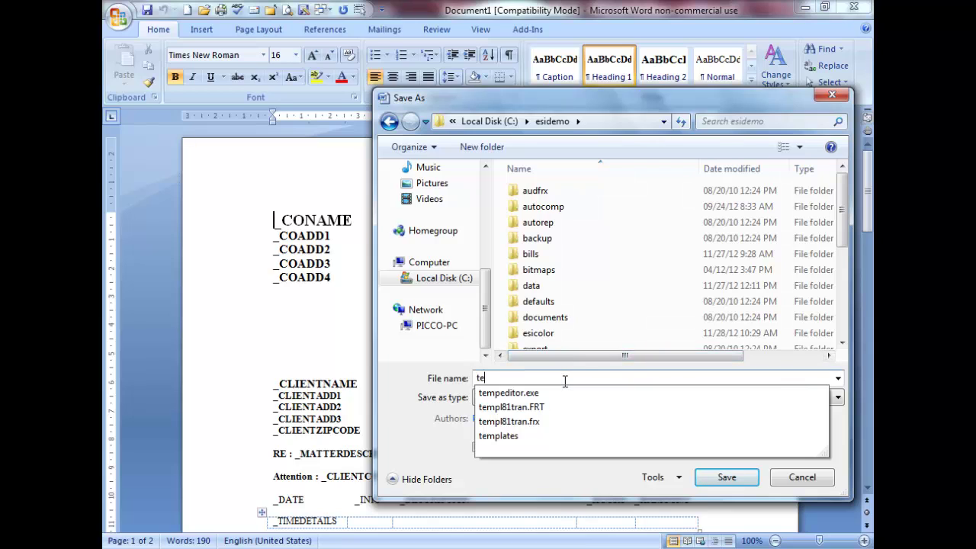
pyautogui.write('mplate sample')
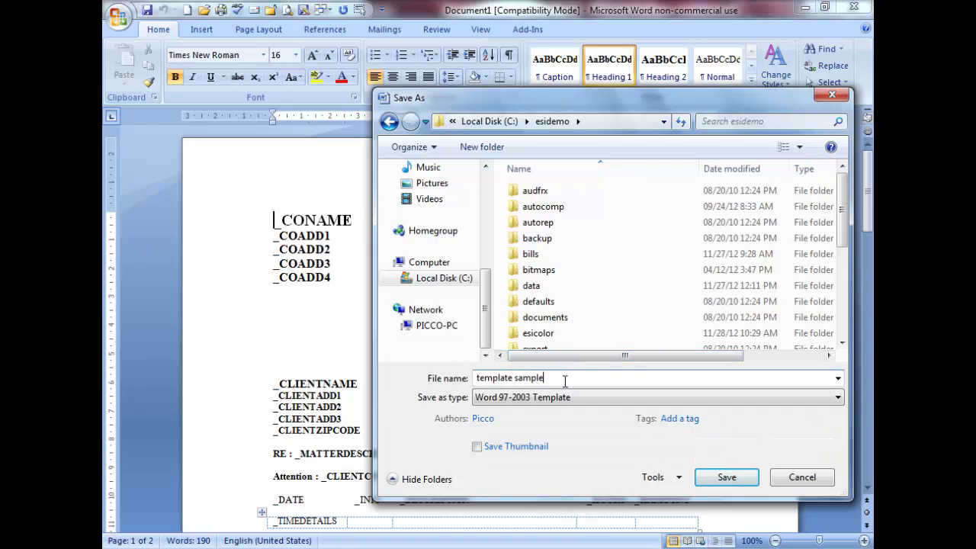
pyautogui.click(717, 478)
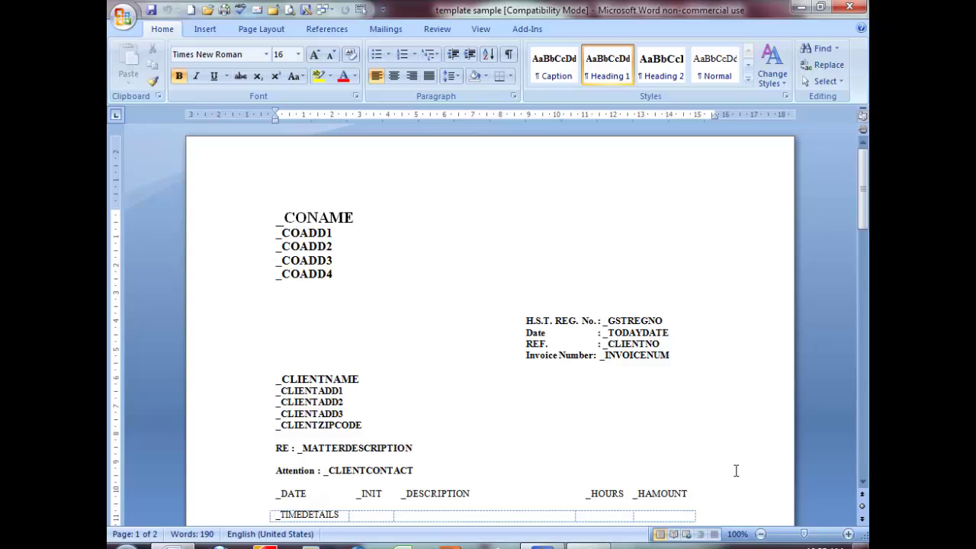
pyautogui.scroll(-8, 736, 470)
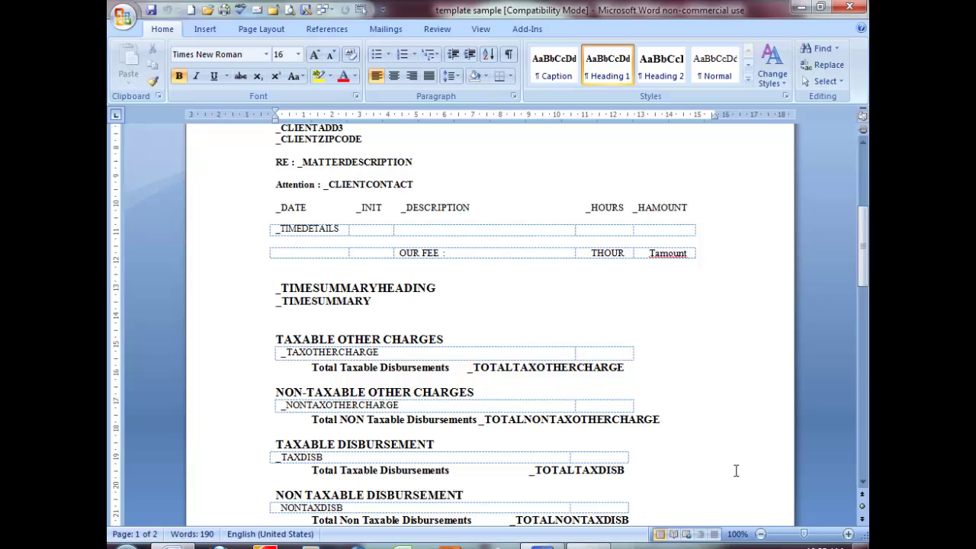
pyautogui.scroll(3, 736, 470)
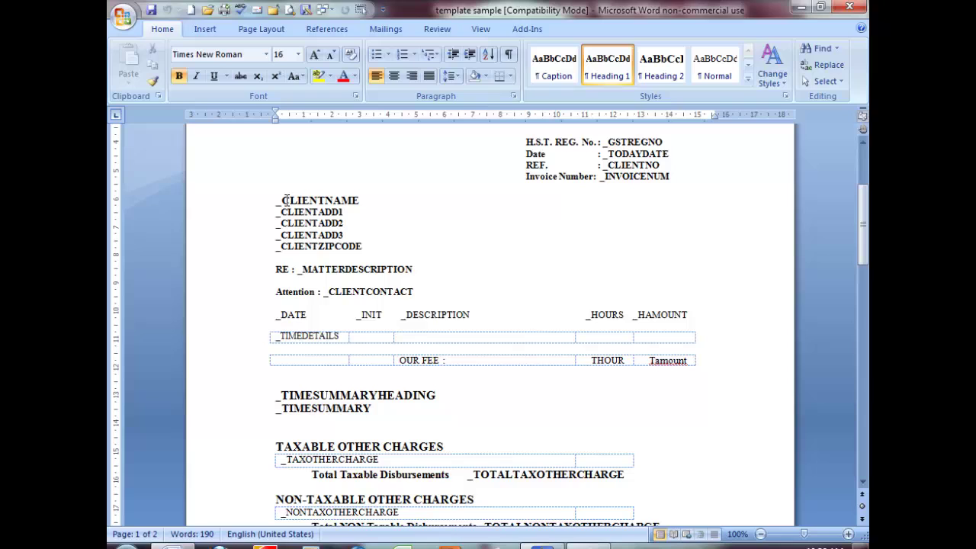
pyautogui.click(388, 216)
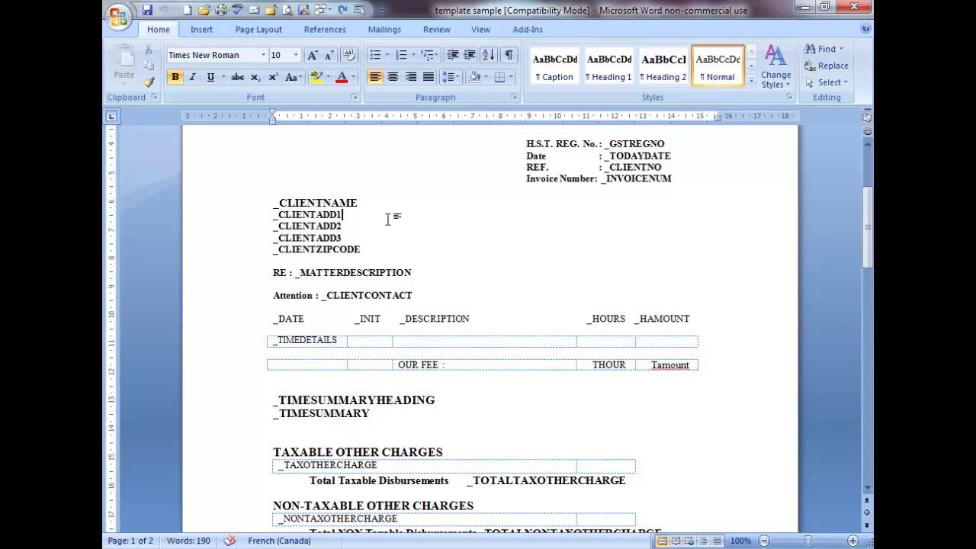
# Delete the _HAMOUNT and _HOURS column headings from the template.
pyautogui.doubleClick(635, 318)
pyautogui.press('Delete')
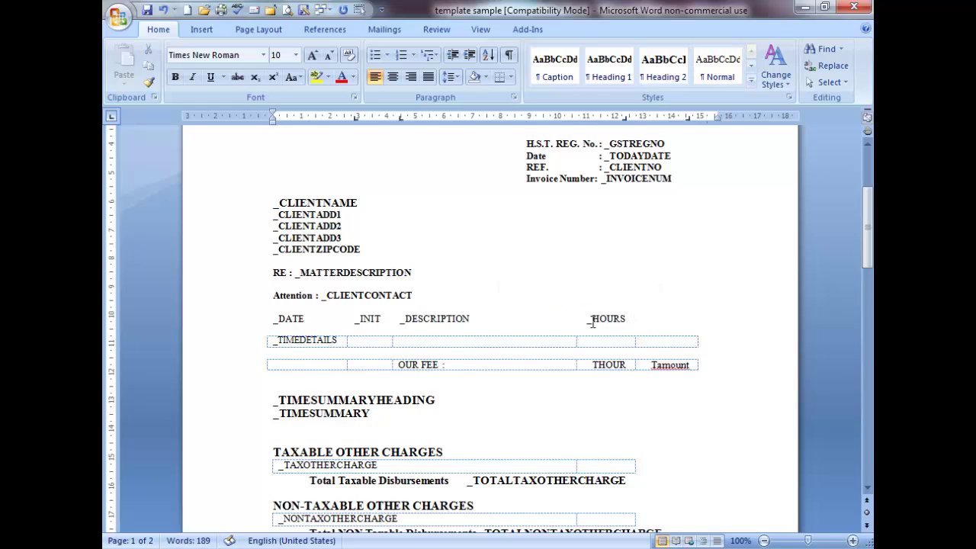
pyautogui.doubleClick(589, 320)
pyautogui.press('Delete')
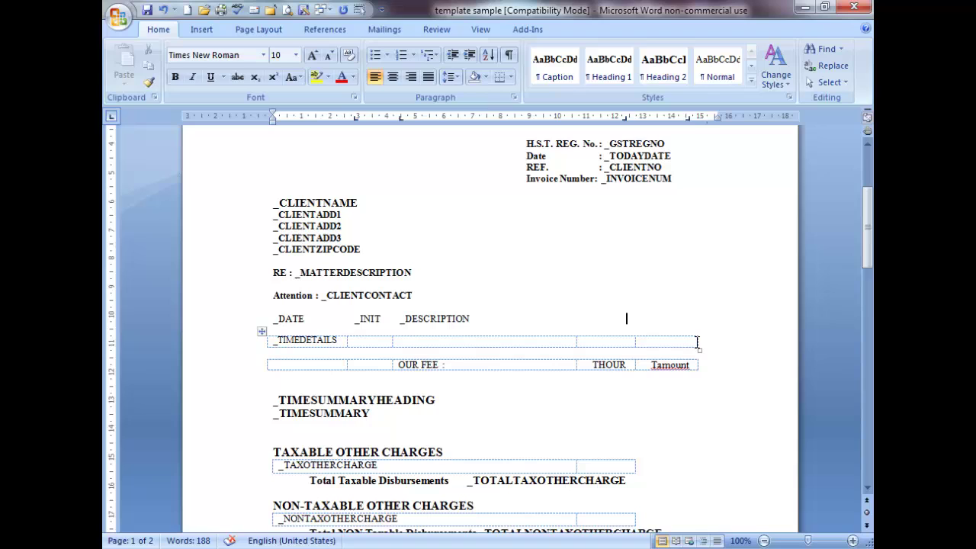
# Widen the _TIMEDETAILS row by dragging its right and inner column borders to the right.
pyautogui.moveTo(698, 341); pyautogui.dragTo(752, 340)
pyautogui.moveTo(635, 340); pyautogui.dragTo(721, 341)
pyautogui.moveTo(575, 343); pyautogui.dragTo(697, 344)
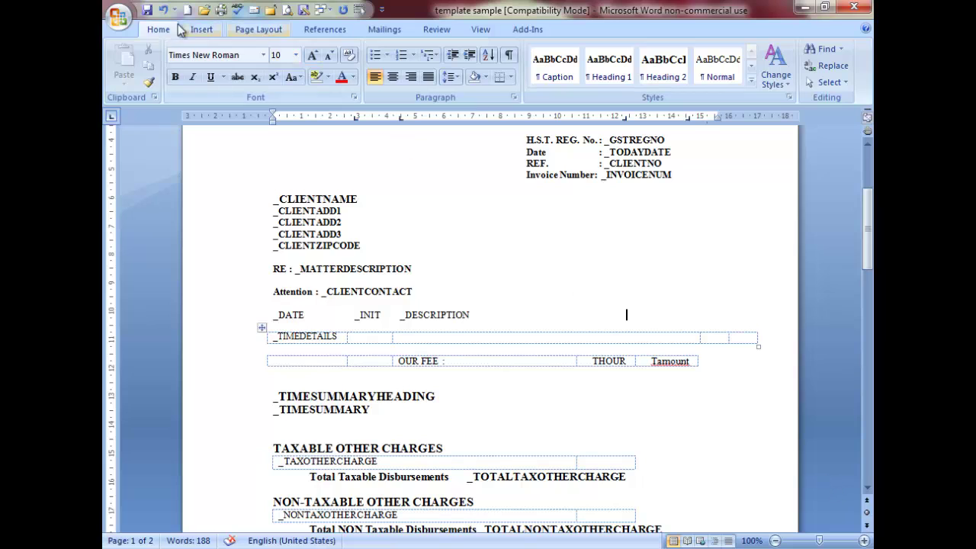
# Open 'all details HST' from Recent Documents and scroll down to its TRUST LEDGER and back.
pyautogui.click(118, 18)
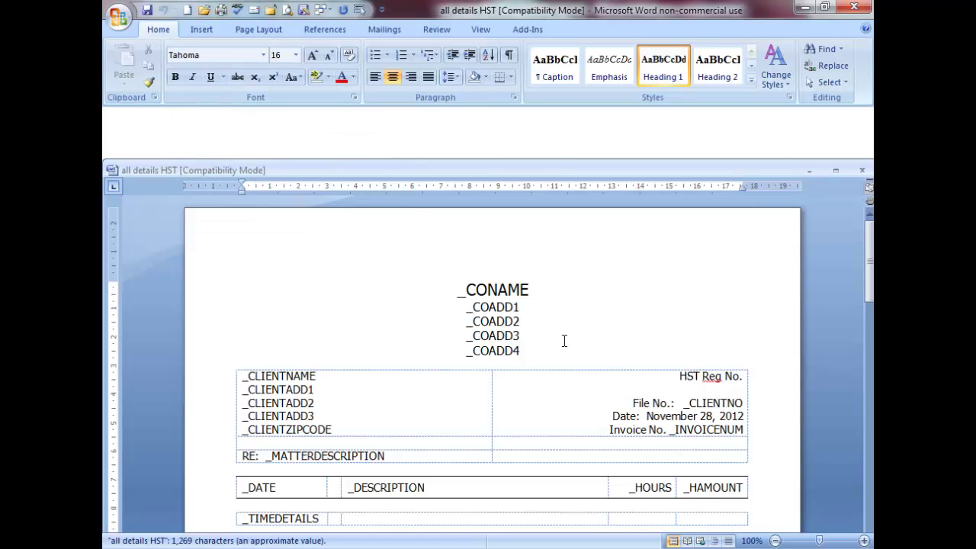
pyautogui.scroll(-4, 564, 341)
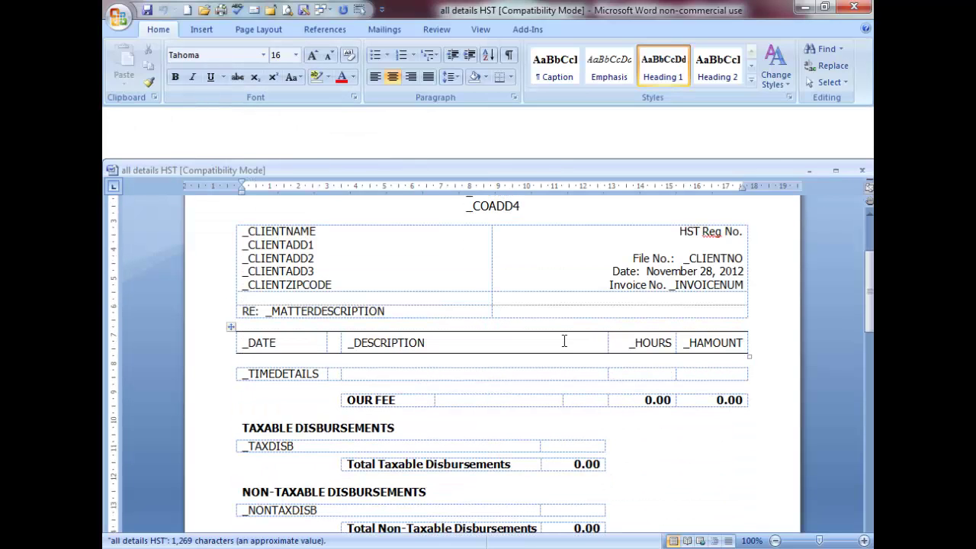
pyautogui.scroll(-6, 565, 341)
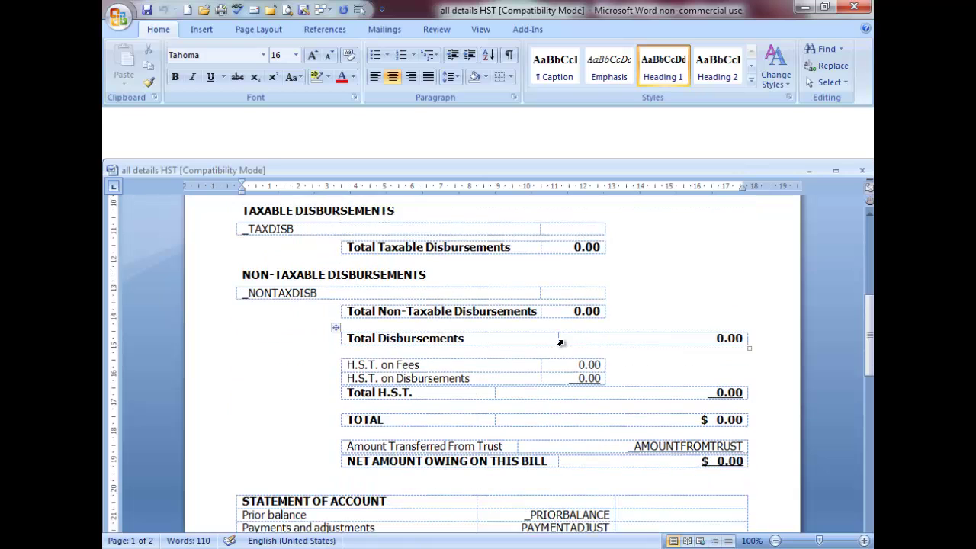
pyautogui.scroll(-2, 564, 341)
pyautogui.scroll(-4, 564, 341)
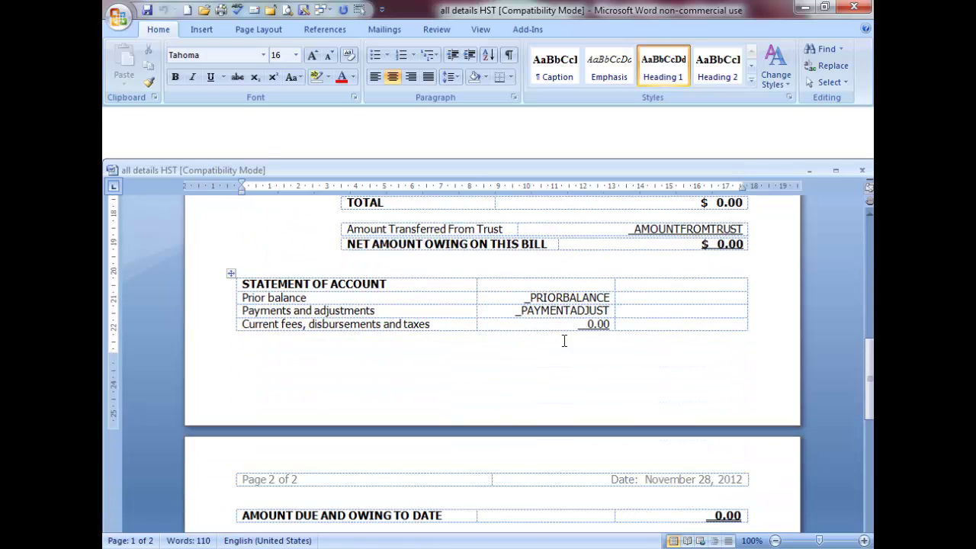
pyautogui.scroll(-4, 564, 340)
pyautogui.scroll(-4, 564, 341)
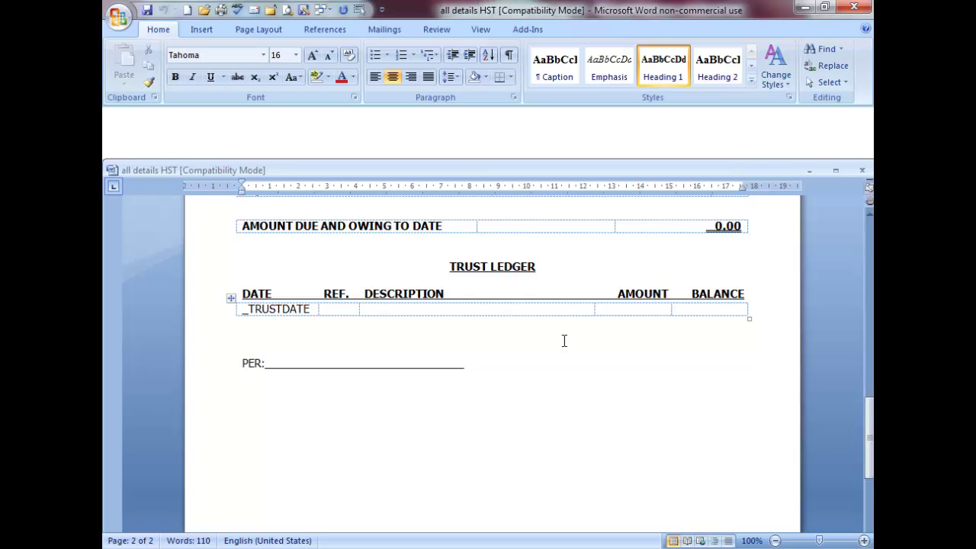
pyautogui.scroll(10, 565, 341)
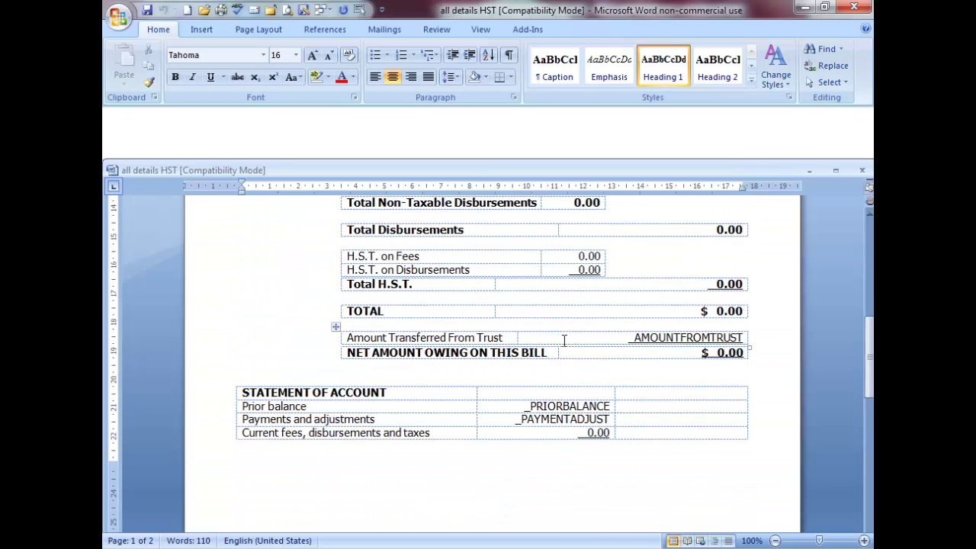
pyautogui.scroll(5, 564, 340)
pyautogui.scroll(5, 564, 341)
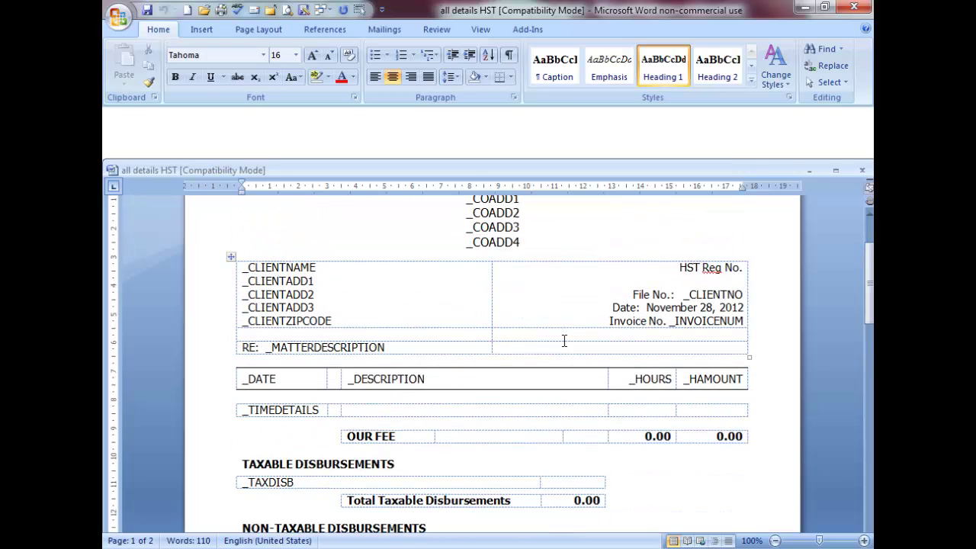
pyautogui.scroll(3, 564, 340)
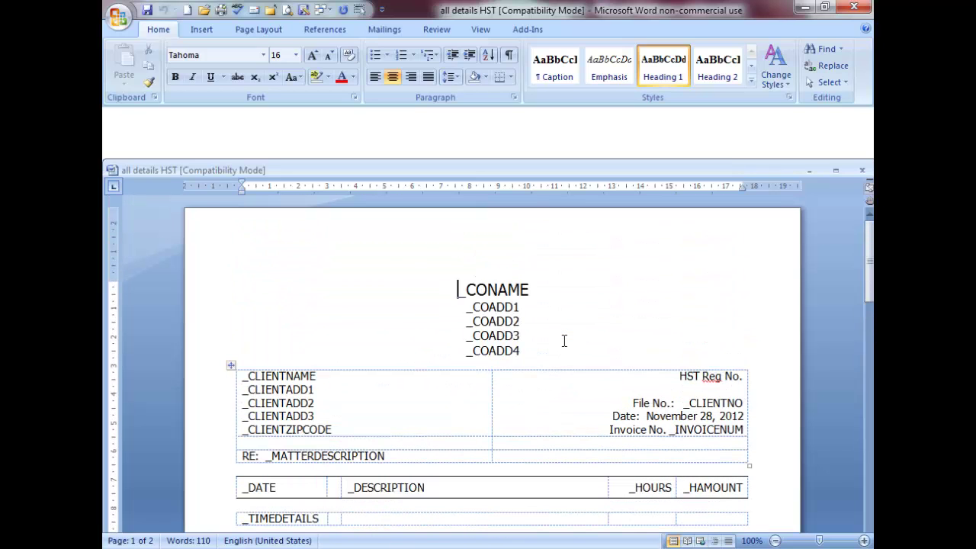